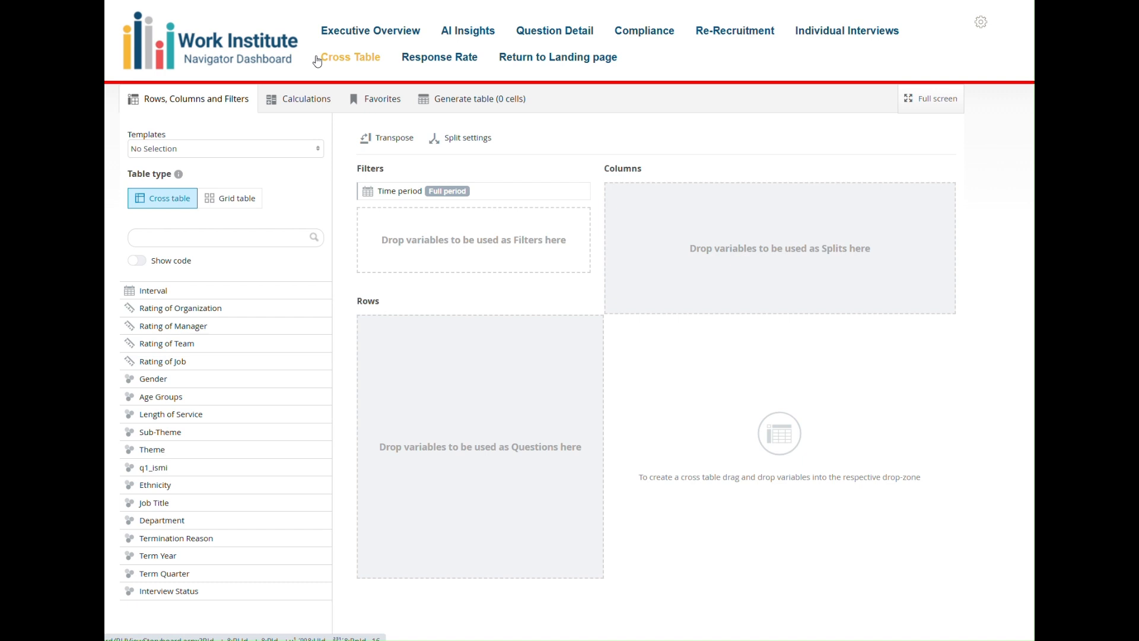
# Load the Most Important Reasons for Leaving (%) template and generate its cross table.
pyautogui.click(193, 155)
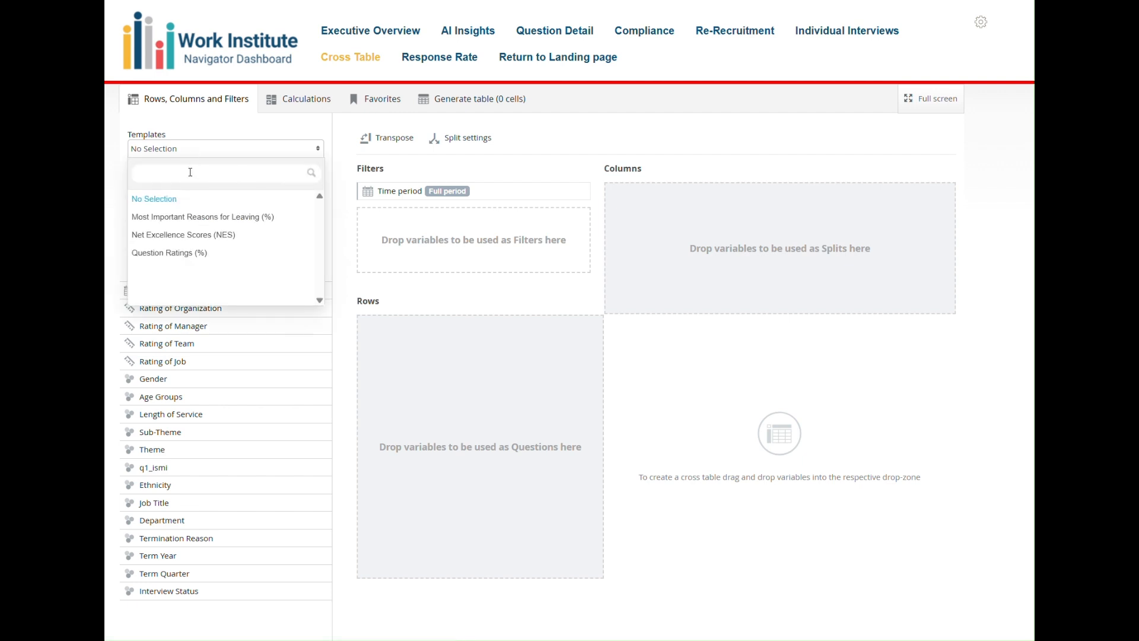
pyautogui.click(194, 217)
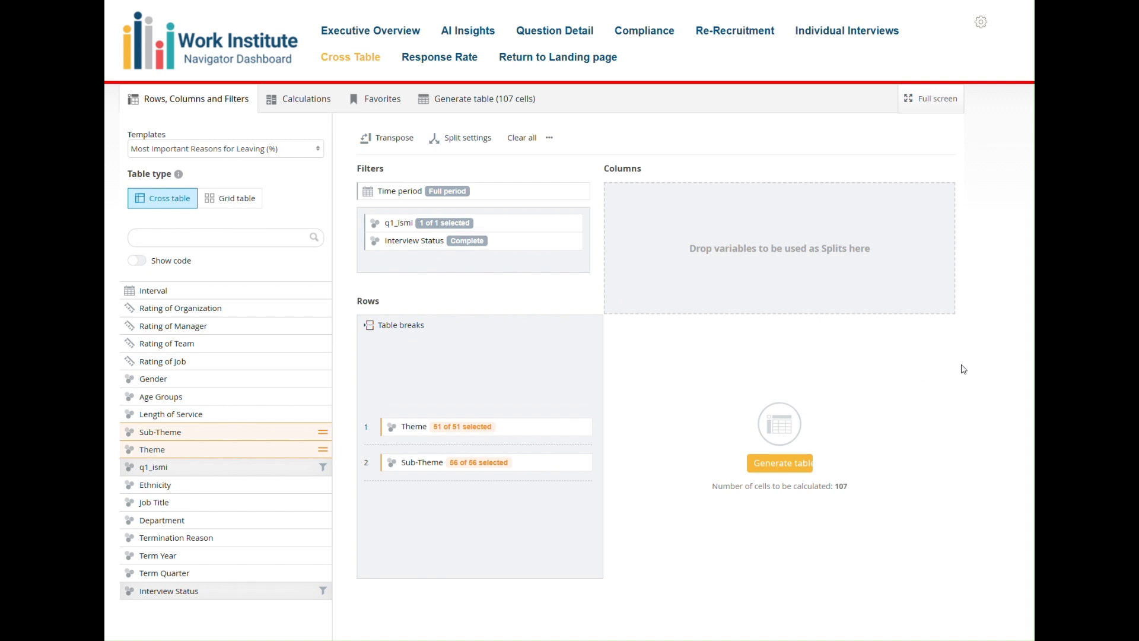
pyautogui.click(793, 472)
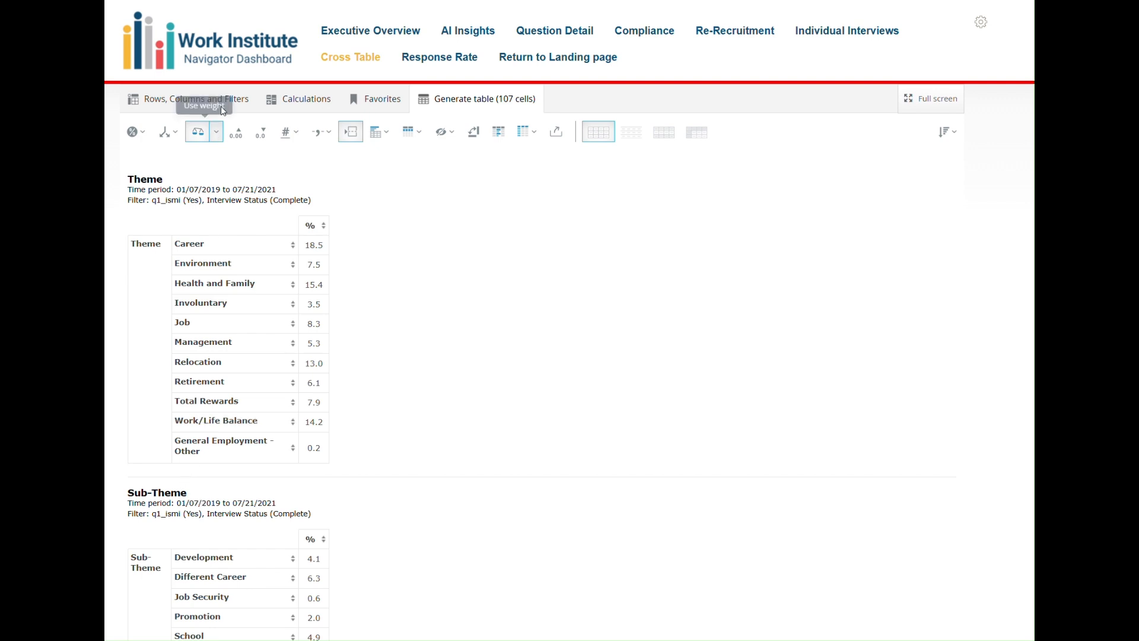
# Add Department as a column split to the reasons-for-leaving table and regenerate it.
pyautogui.click(187, 97)
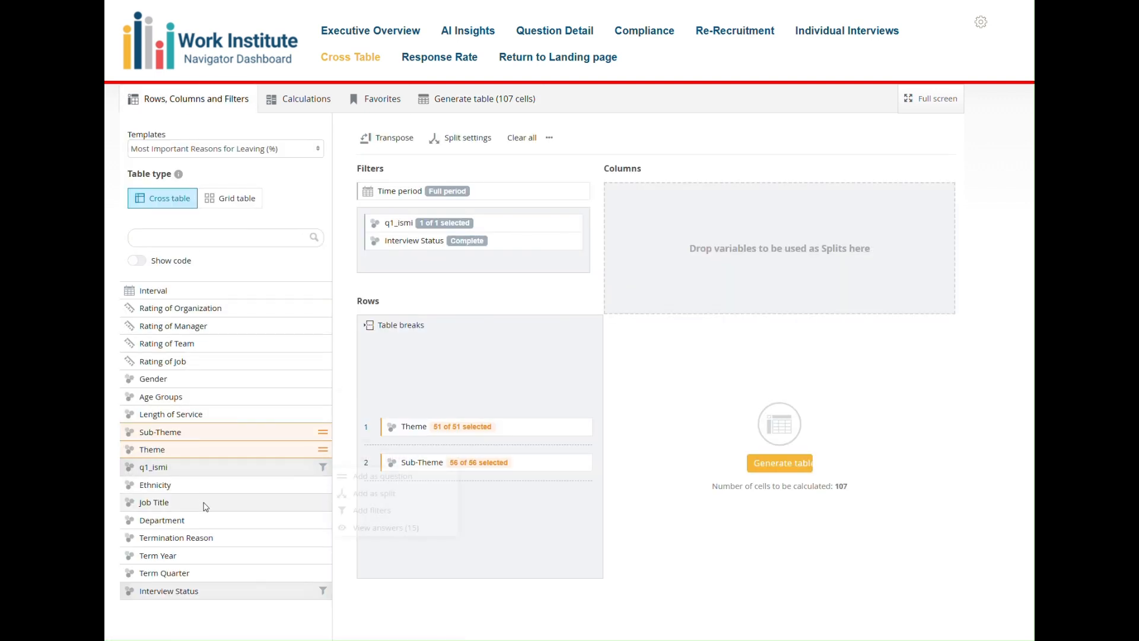
pyautogui.moveTo(207, 518)
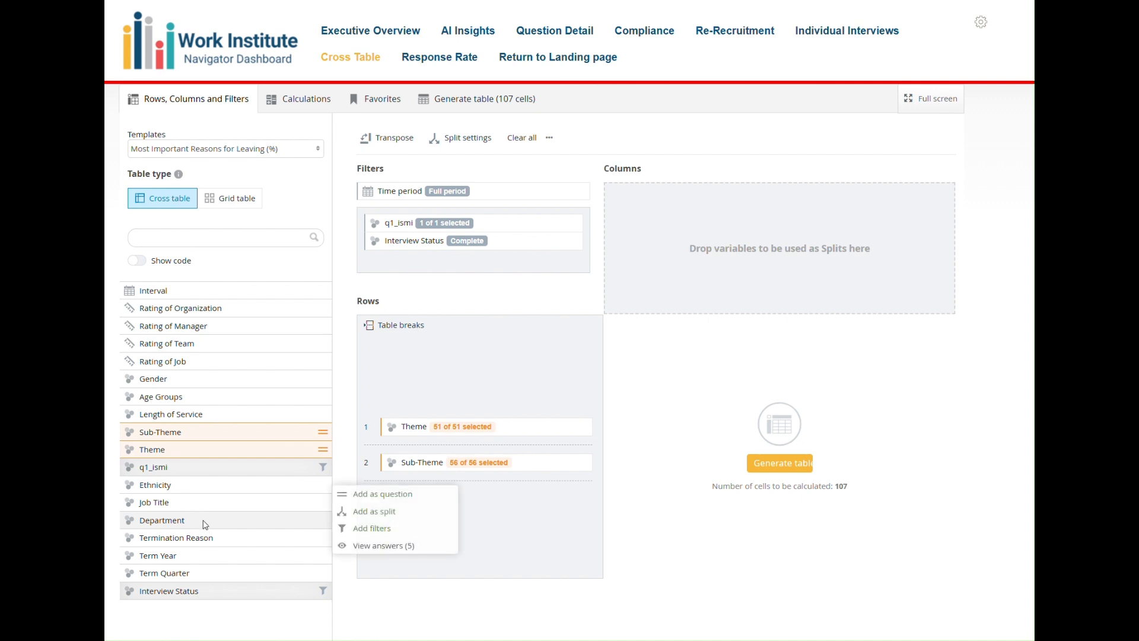
pyautogui.moveTo(204, 524); pyautogui.dragTo(701, 234)
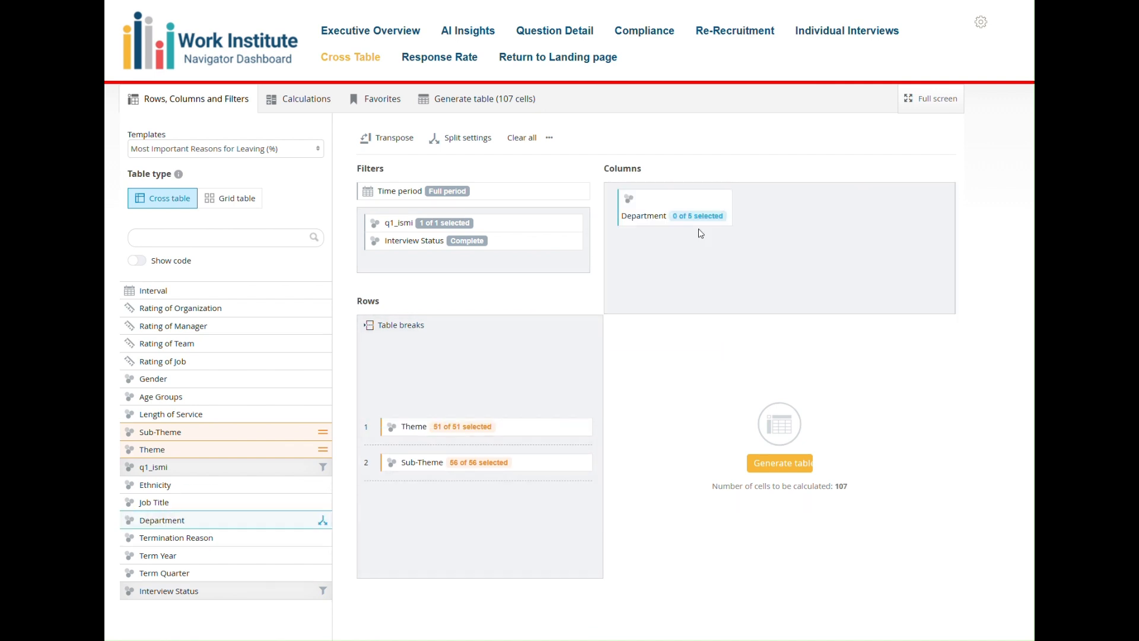
pyautogui.click(755, 468)
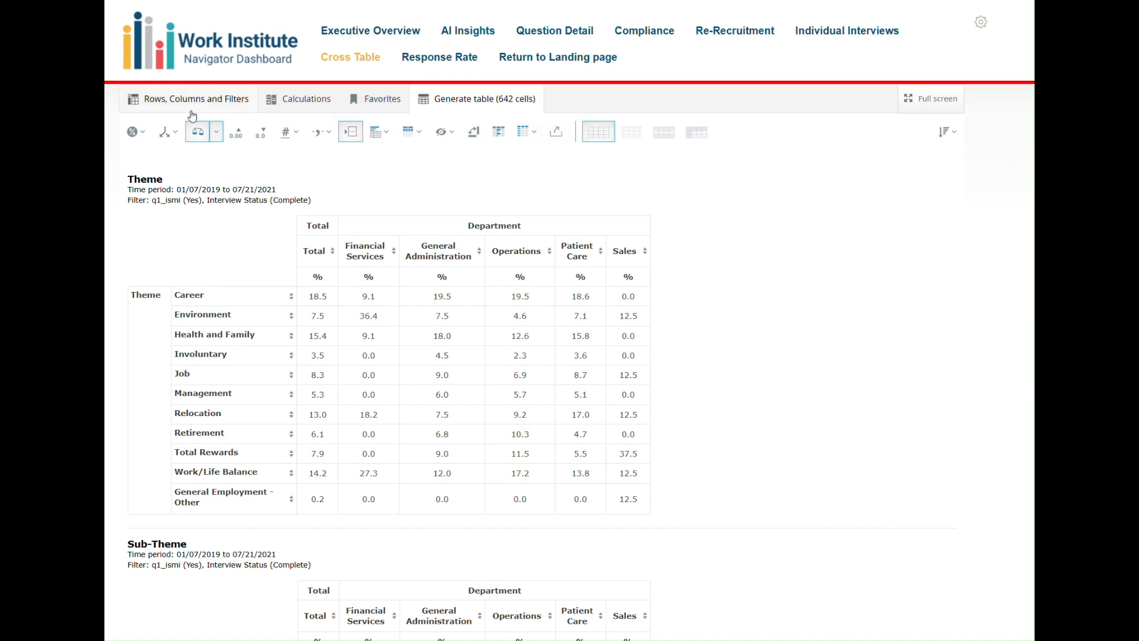
# Switch the table setup to the Net Excellence Scores (NES) template and generate the table.
pyautogui.click(149, 106)
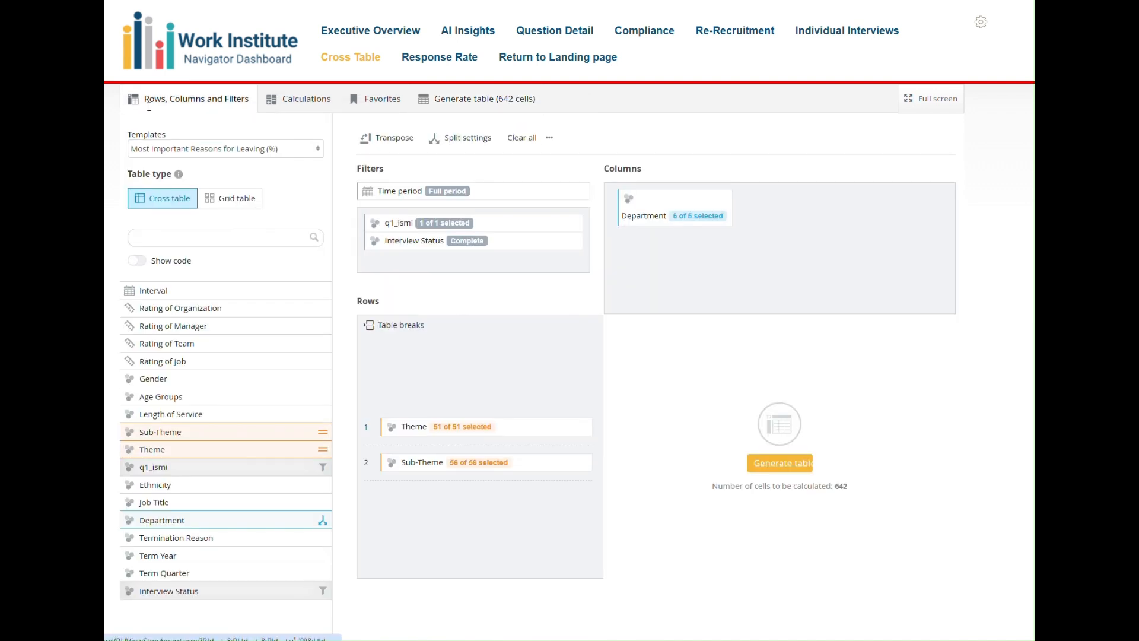
pyautogui.click(169, 150)
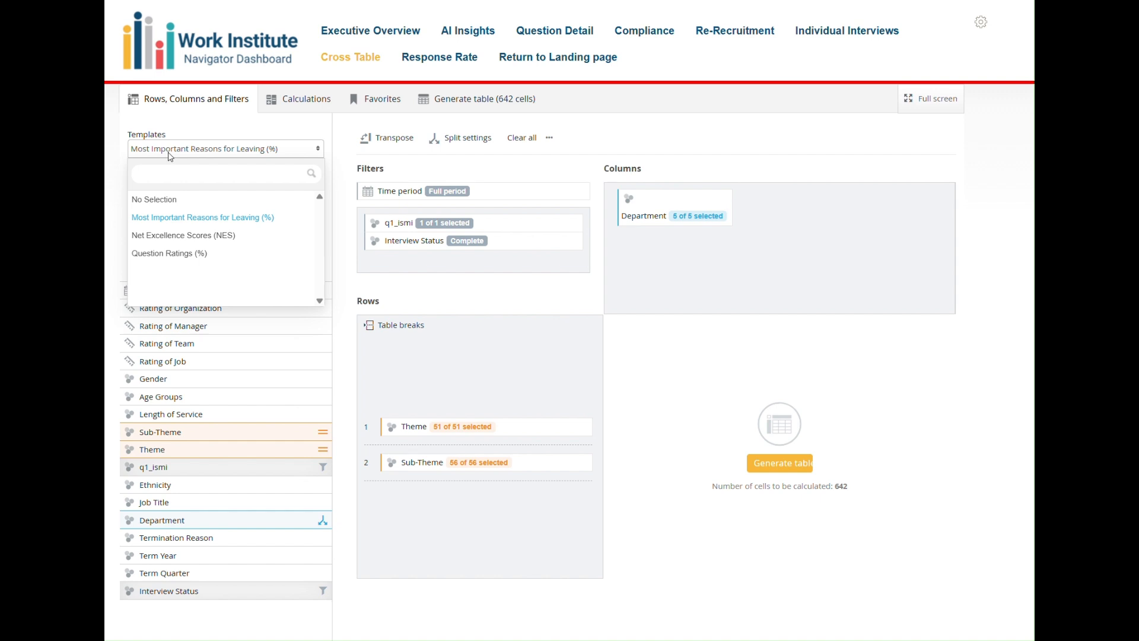
pyautogui.click(189, 238)
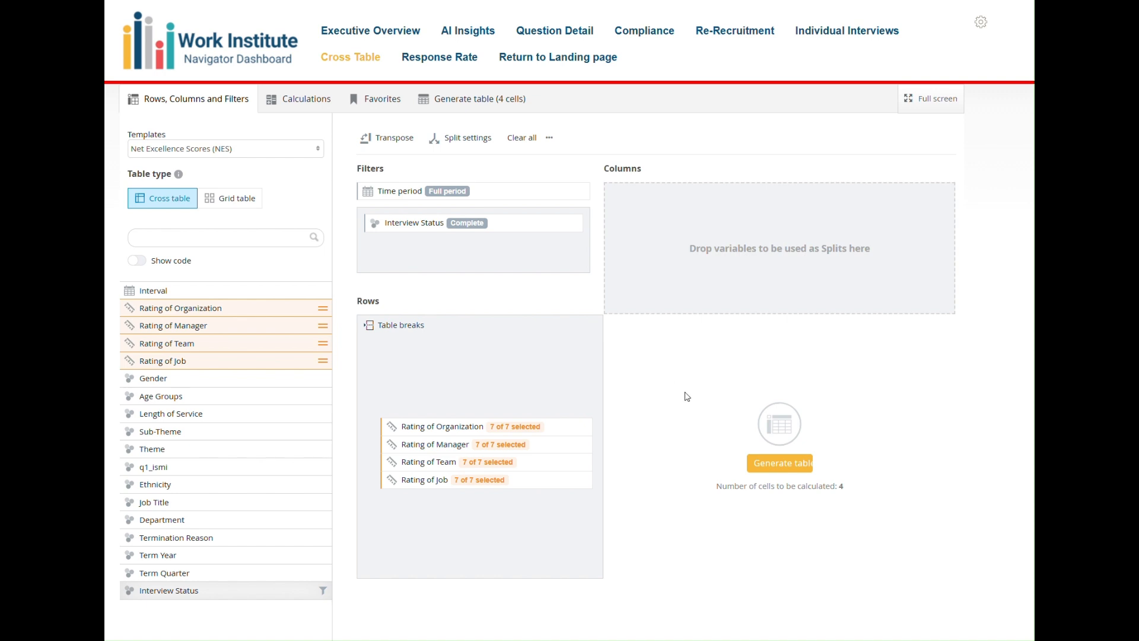
pyautogui.click(782, 462)
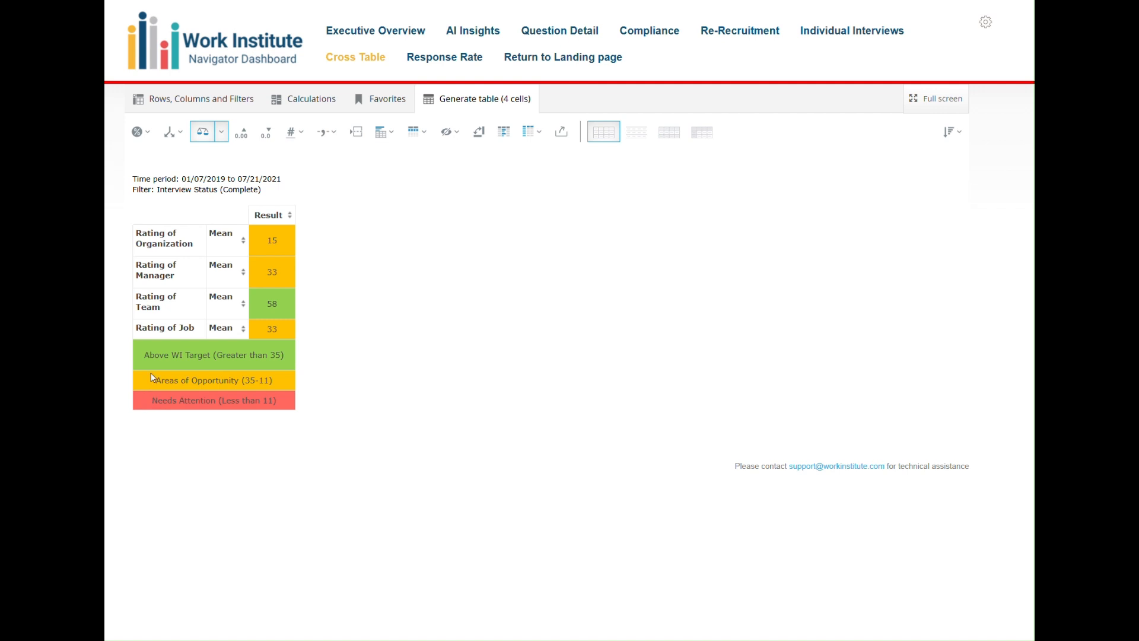
# Split the Net Excellence Scores table by Job Title in the columns and regenerate it.
pyautogui.click(159, 97)
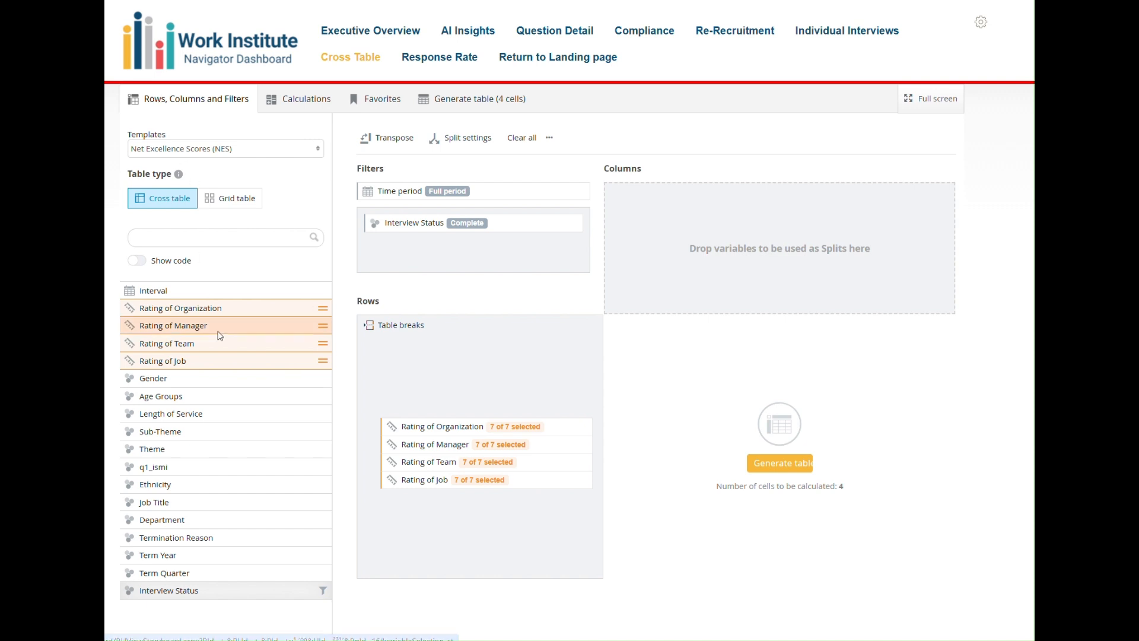
pyautogui.moveTo(225, 504); pyautogui.dragTo(783, 229)
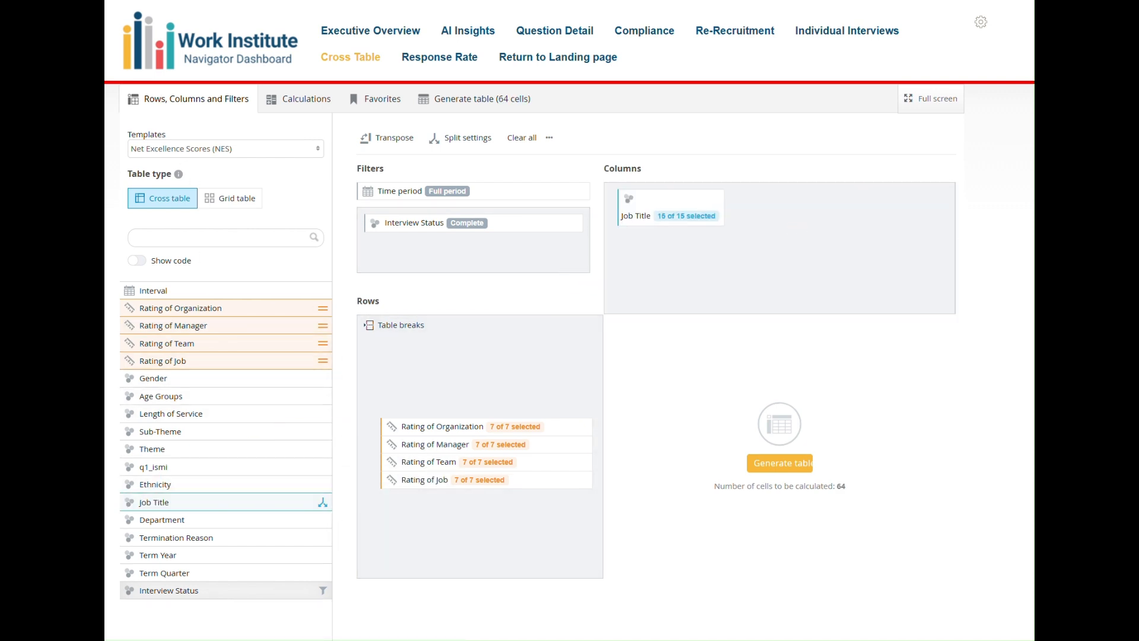
pyautogui.click(777, 463)
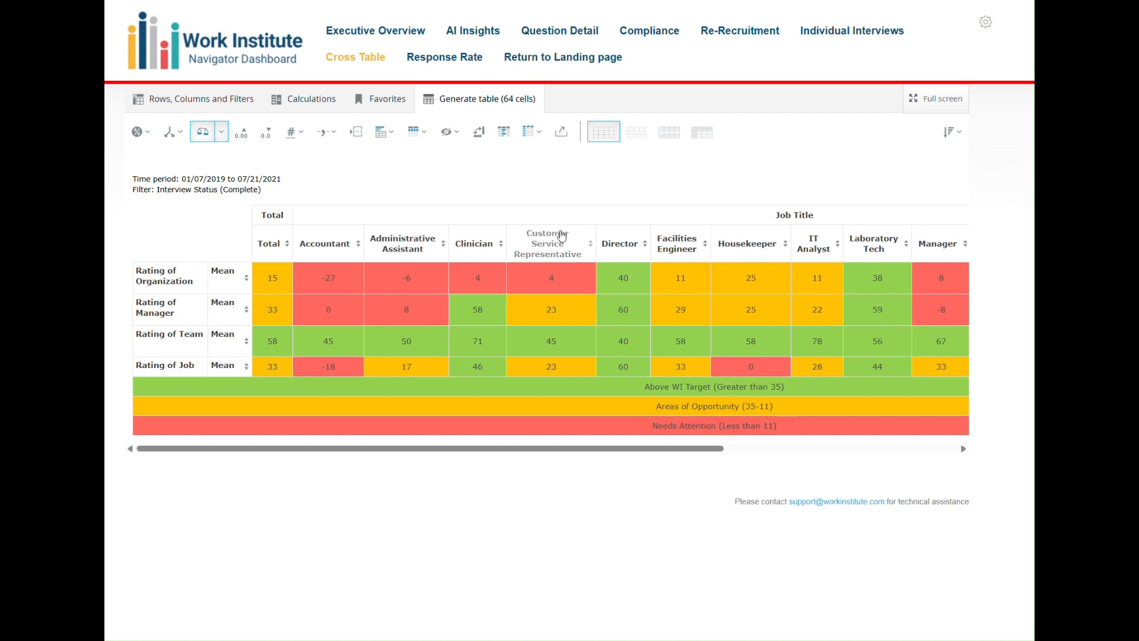
# Switch the table setup to the Question Ratings (%) template and generate the table.
pyautogui.click(163, 95)
pyautogui.click(189, 148)
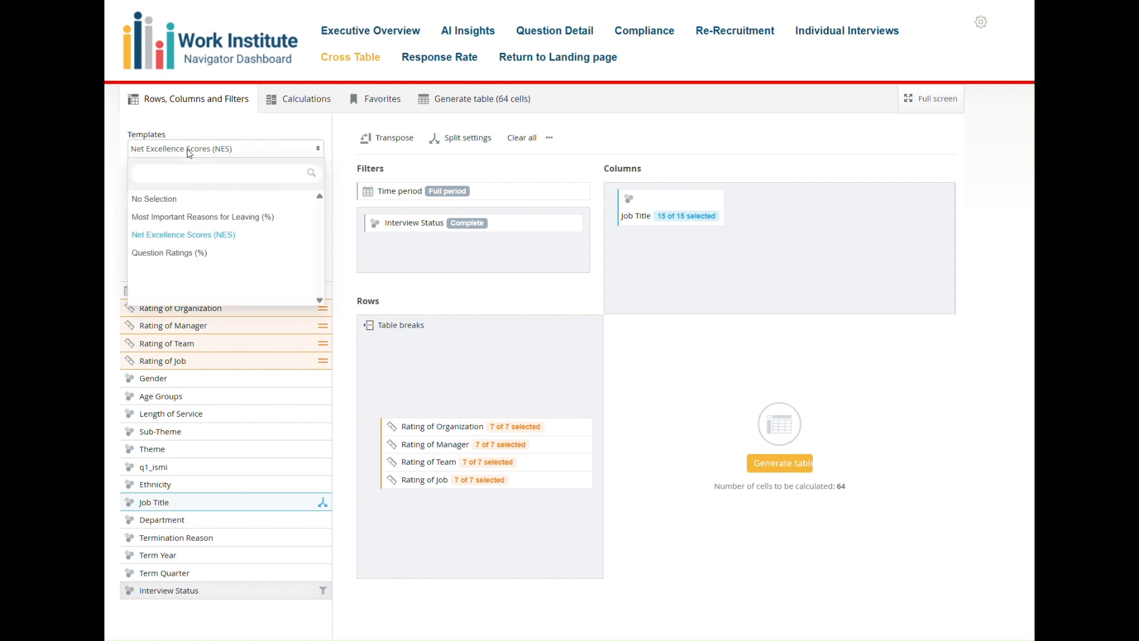
pyautogui.click(202, 253)
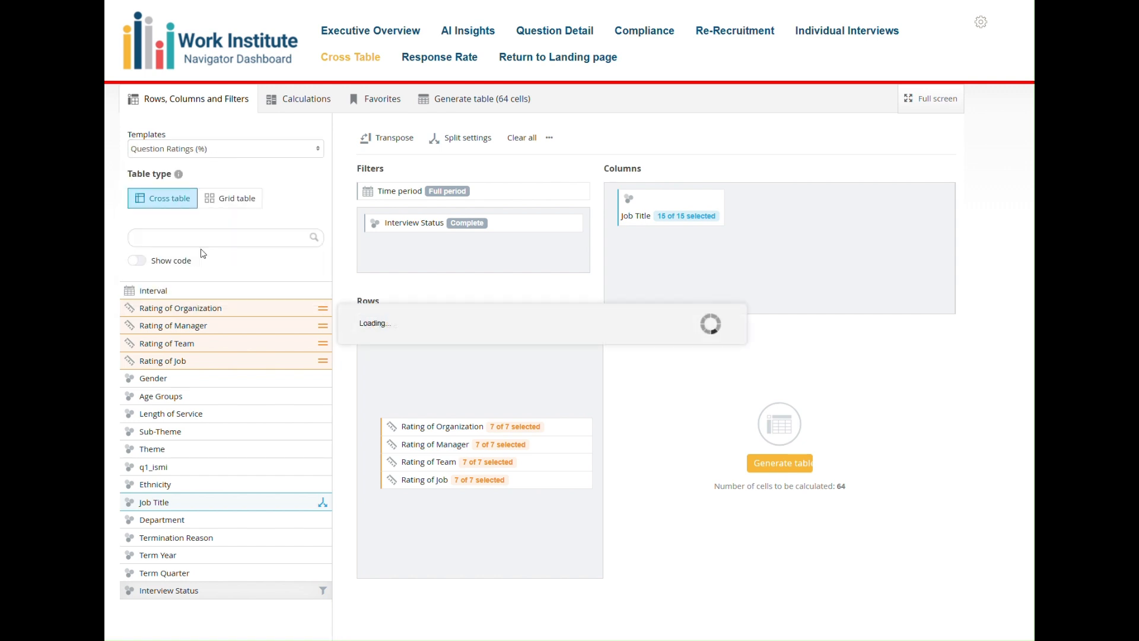
pyautogui.click(769, 463)
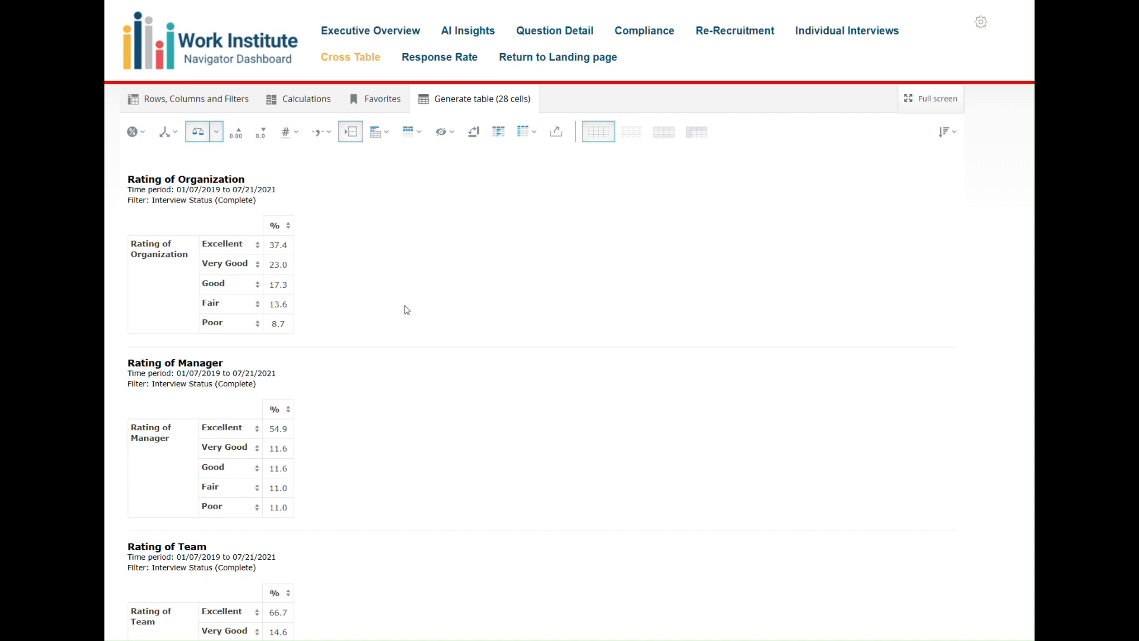
# Split the question ratings table by Term Year in the columns and regenerate it.
pyautogui.click(156, 99)
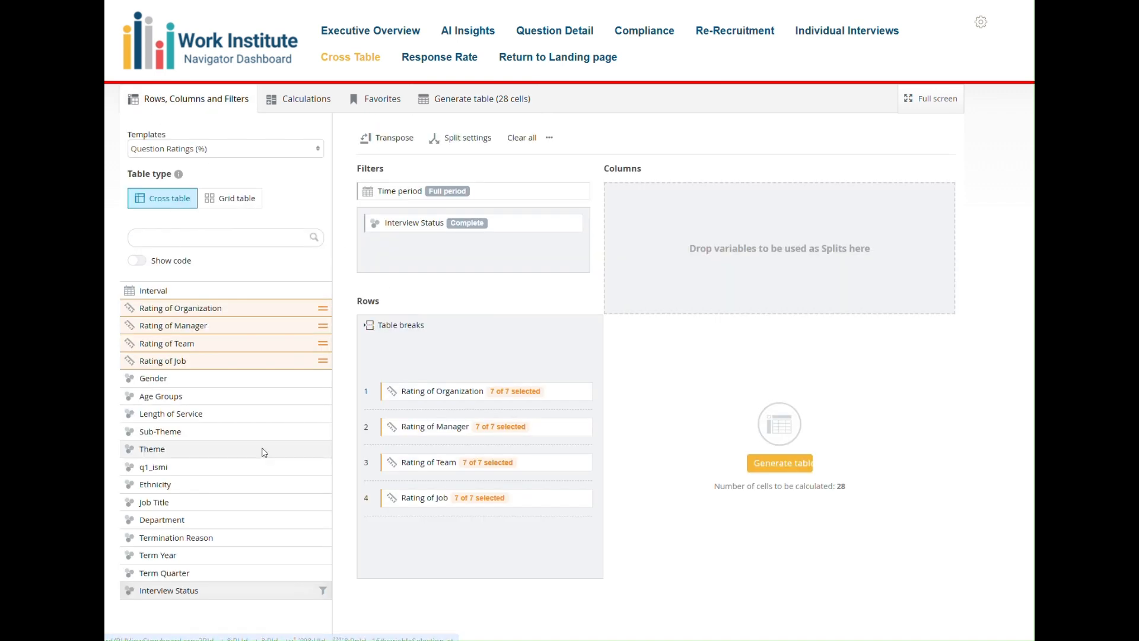
pyautogui.click(250, 558)
pyautogui.moveTo(250, 558); pyautogui.dragTo(722, 241)
pyautogui.click(782, 463)
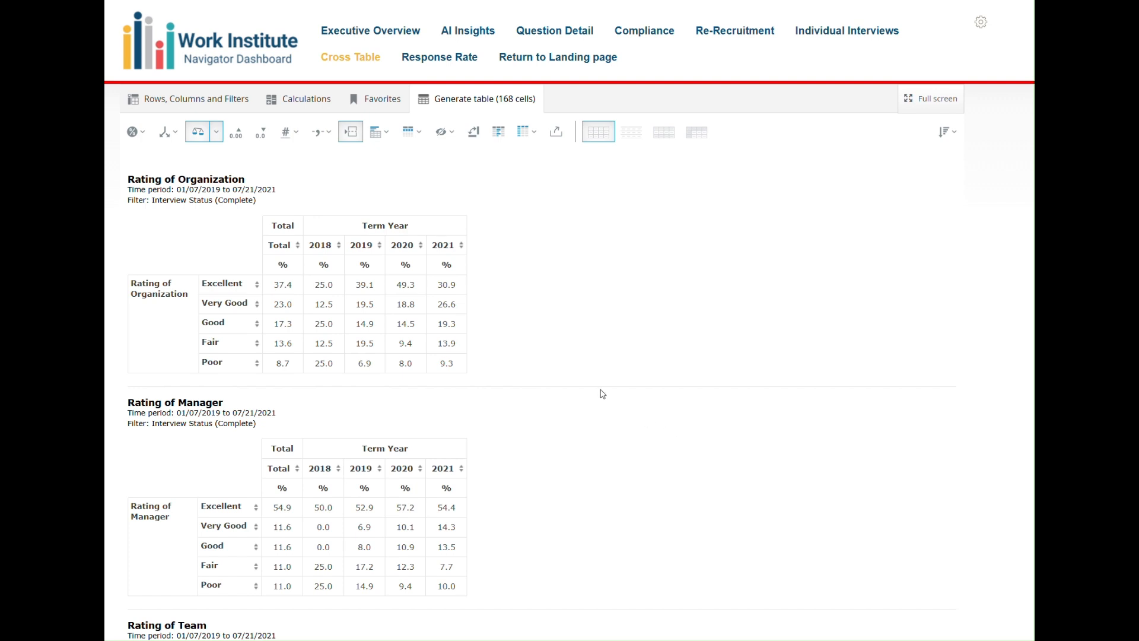
# Return to the table setup and remove the Term Year split from the columns.
pyautogui.click(142, 101)
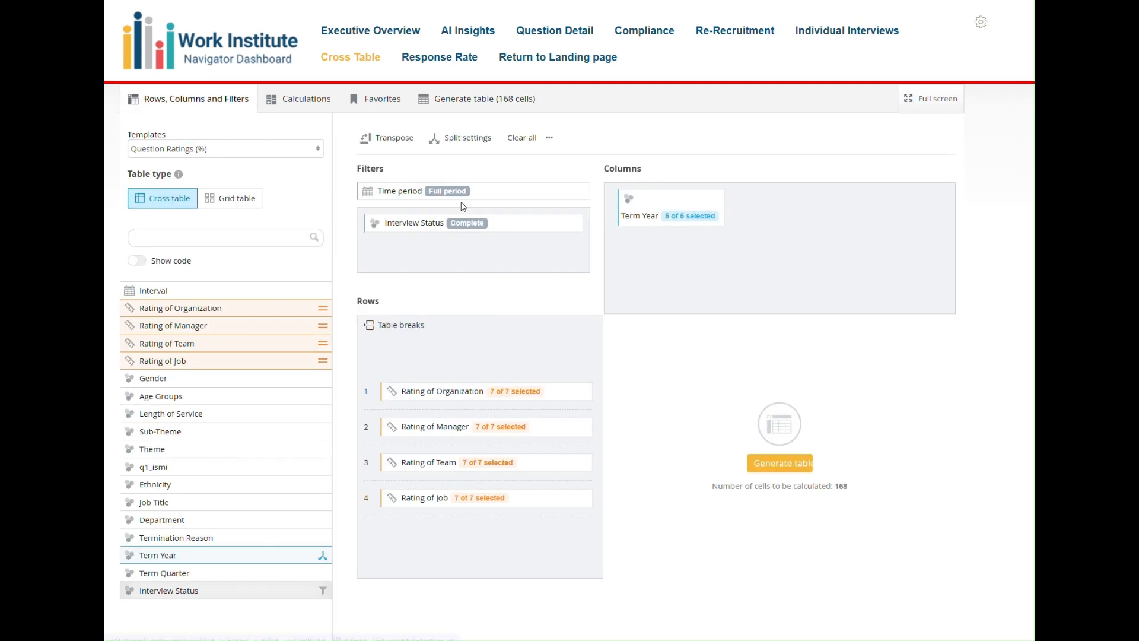
pyautogui.click(715, 198)
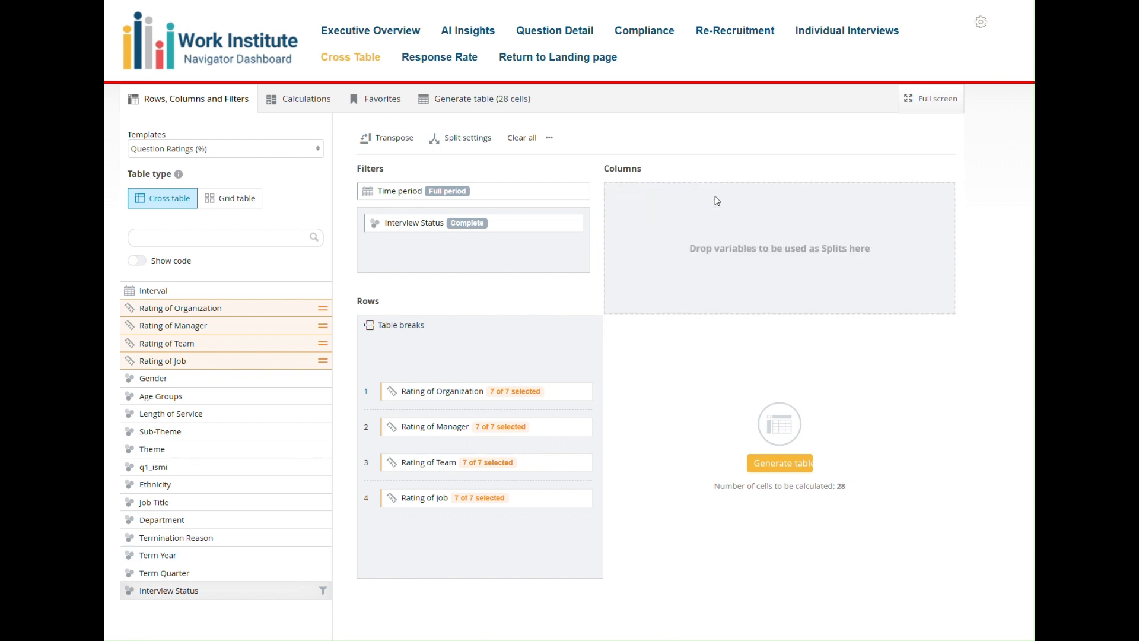
# Examine the available options of the time period filter, leaving its selection unchanged.
pyautogui.click(448, 192)
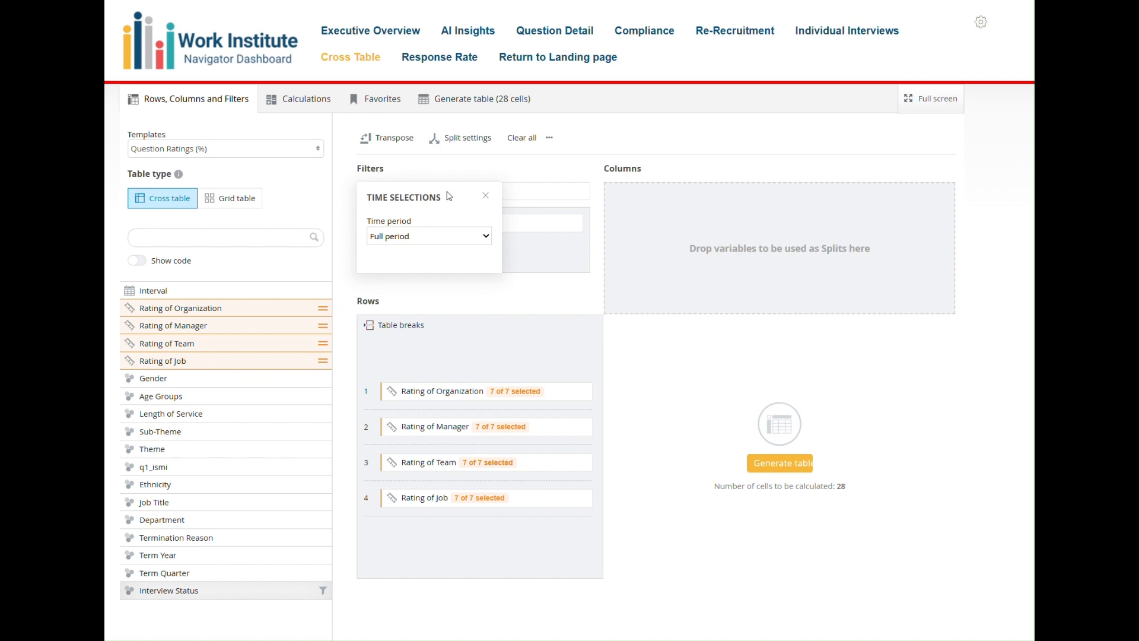
pyautogui.click(448, 235)
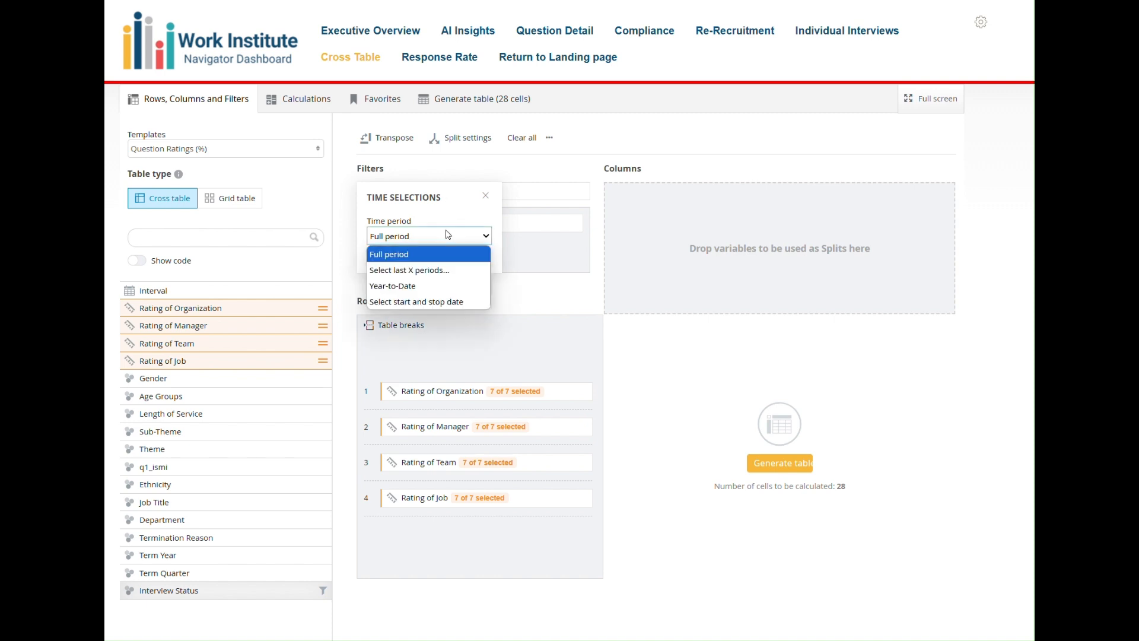
pyautogui.click(448, 235)
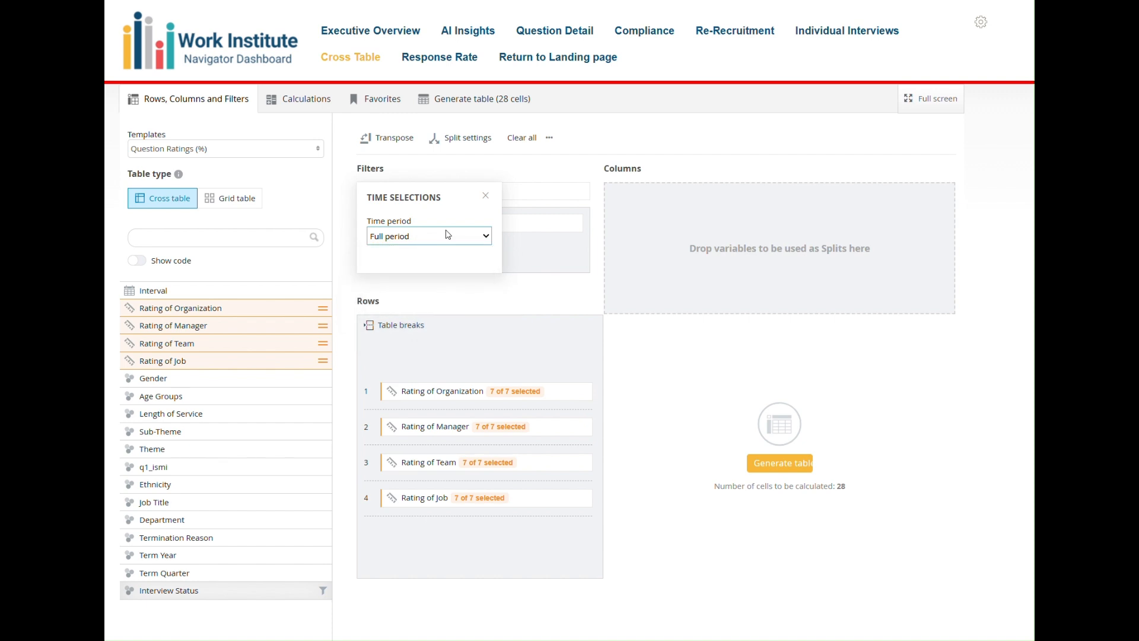
pyautogui.click(486, 196)
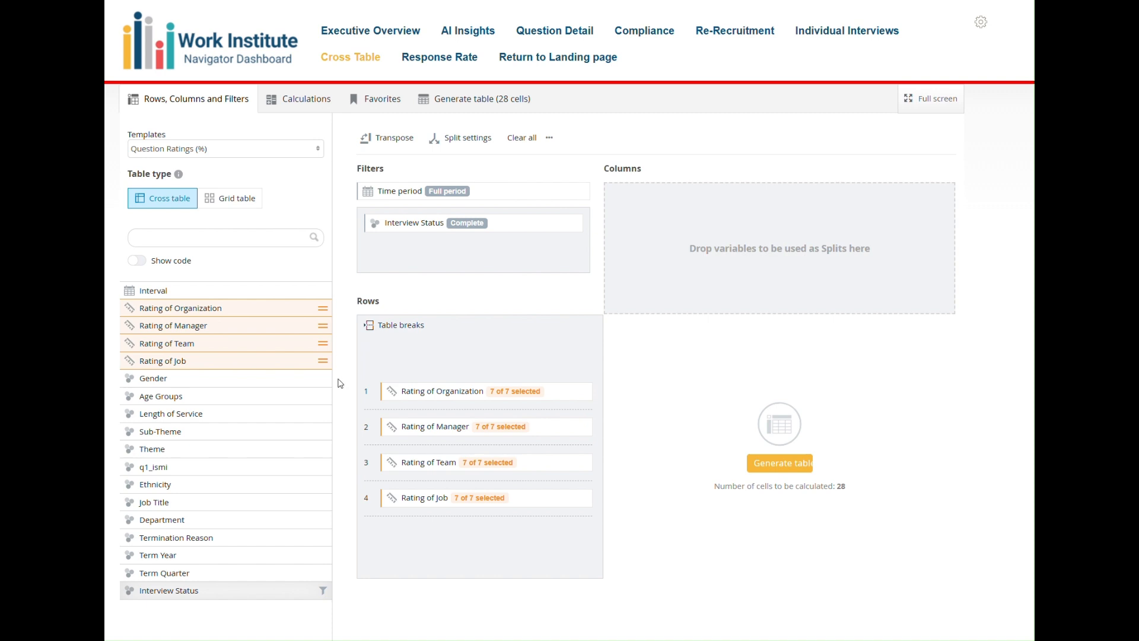
# Add Term Year as a filter variable and view its list of answers.
pyautogui.click(248, 556)
pyautogui.moveTo(248, 556); pyautogui.dragTo(469, 240)
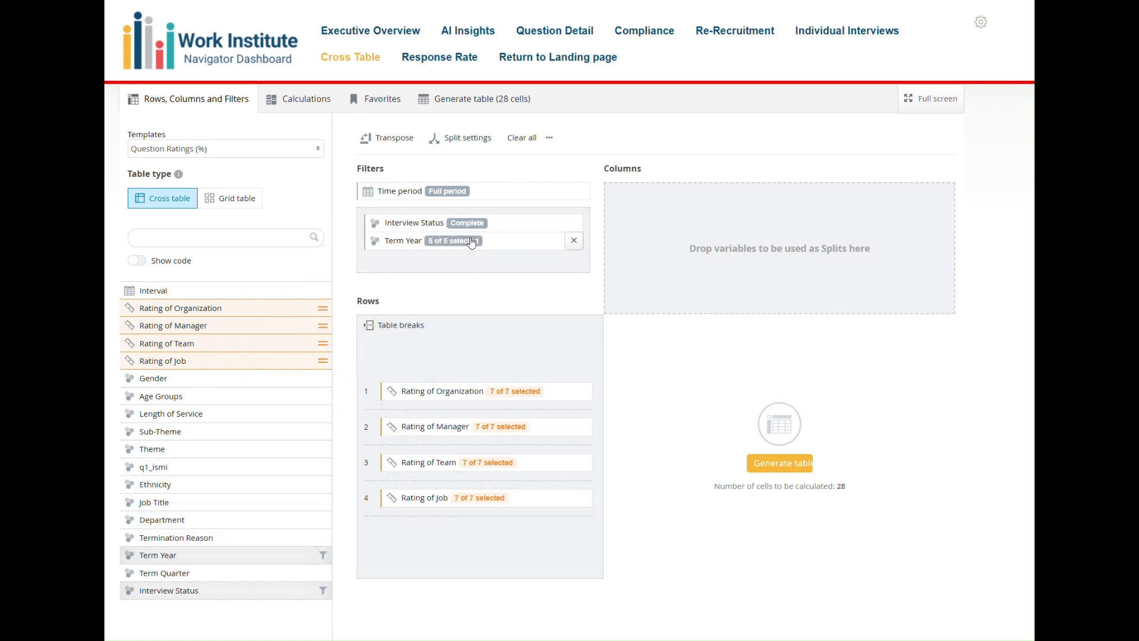
pyautogui.click(459, 247)
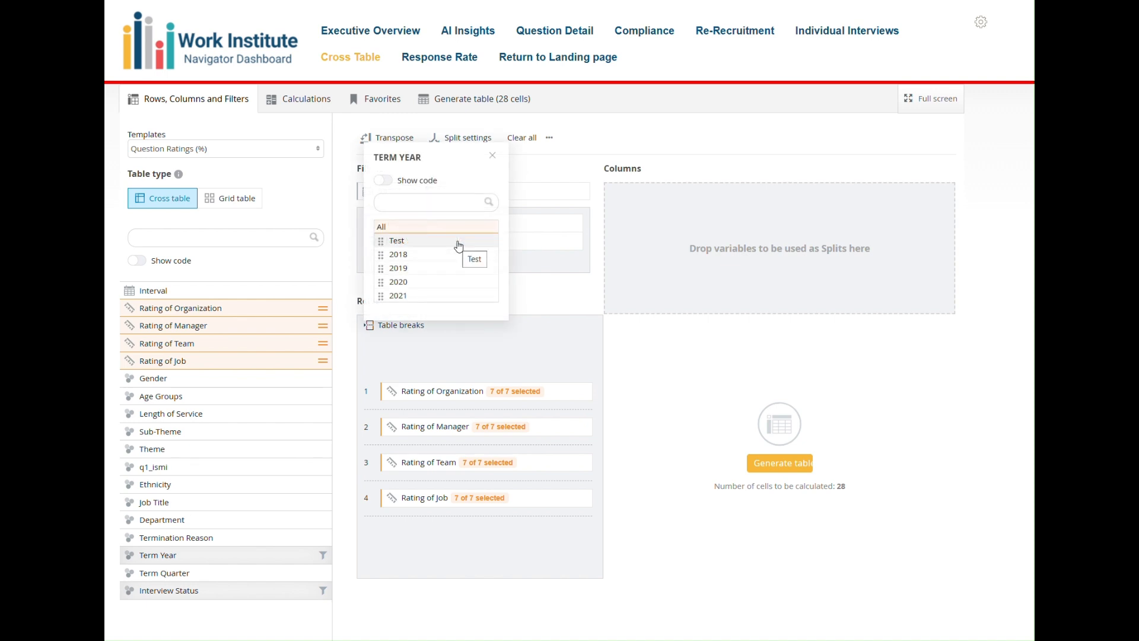
pyautogui.click(493, 156)
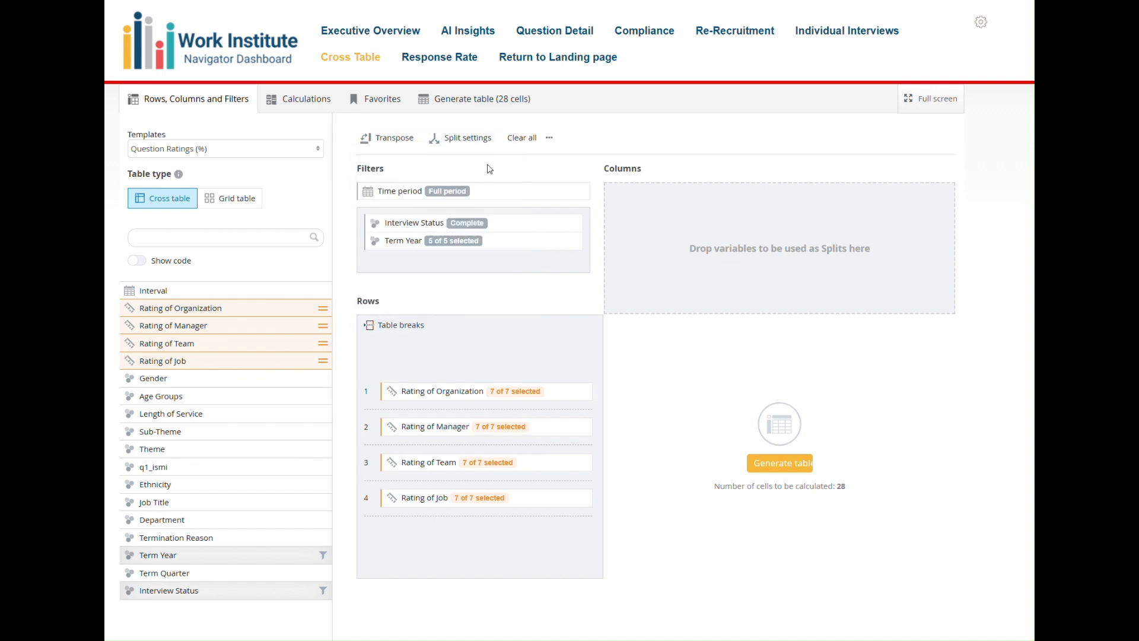
# Look at the time period selection once more and close it without editing.
pyautogui.click(441, 193)
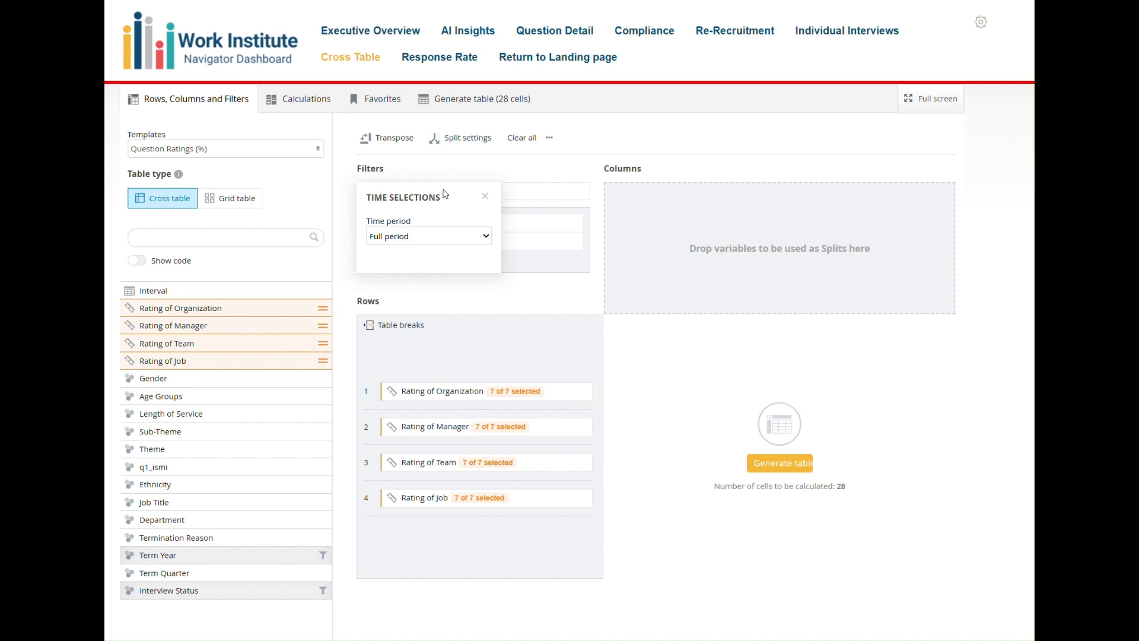
pyautogui.click(491, 198)
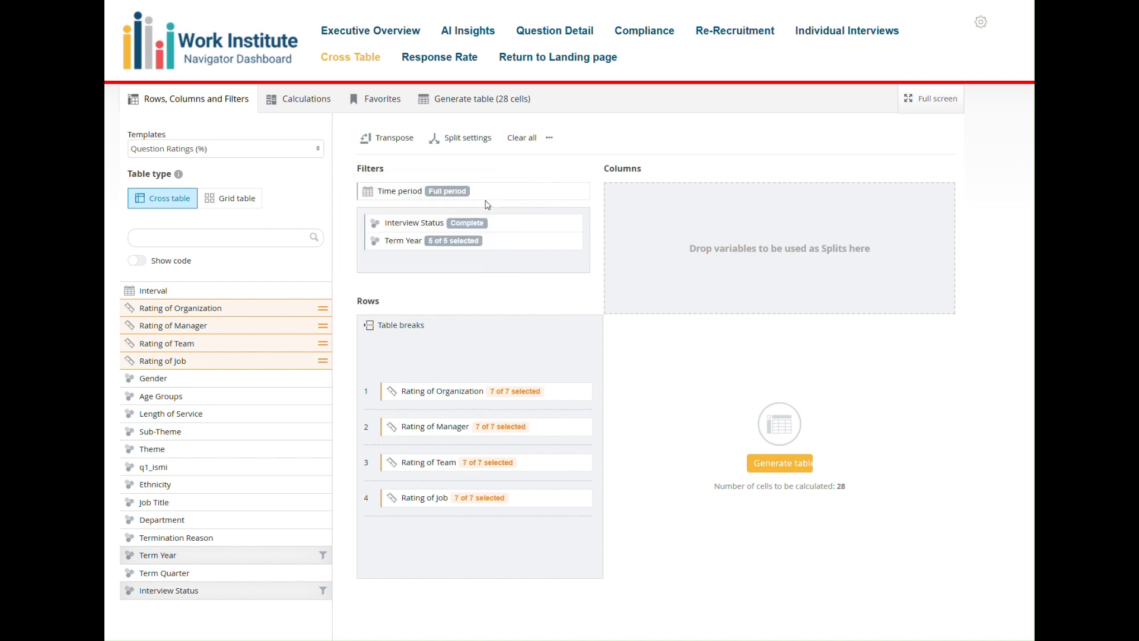
# Limit the Term Year filter to 2021.
pyautogui.click(450, 247)
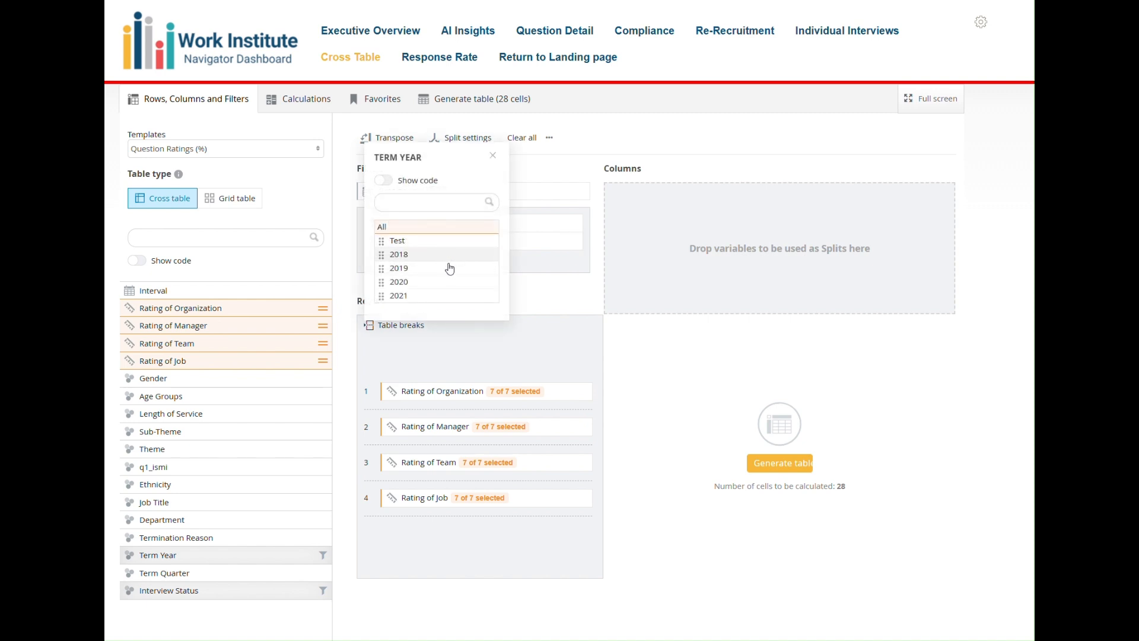
pyautogui.click(447, 296)
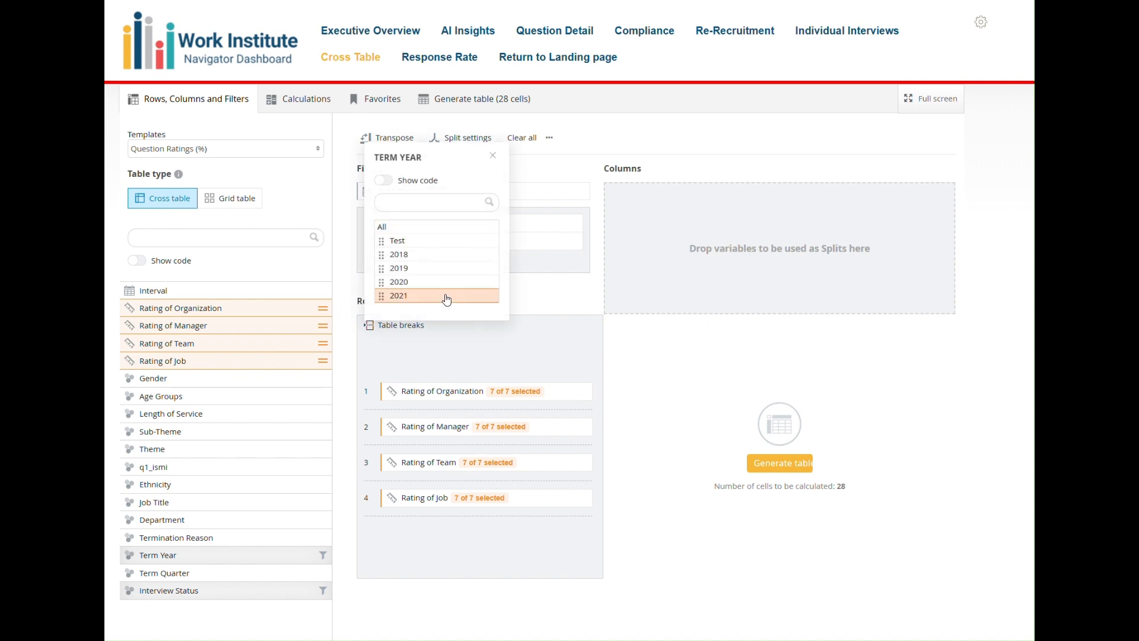
pyautogui.click(551, 297)
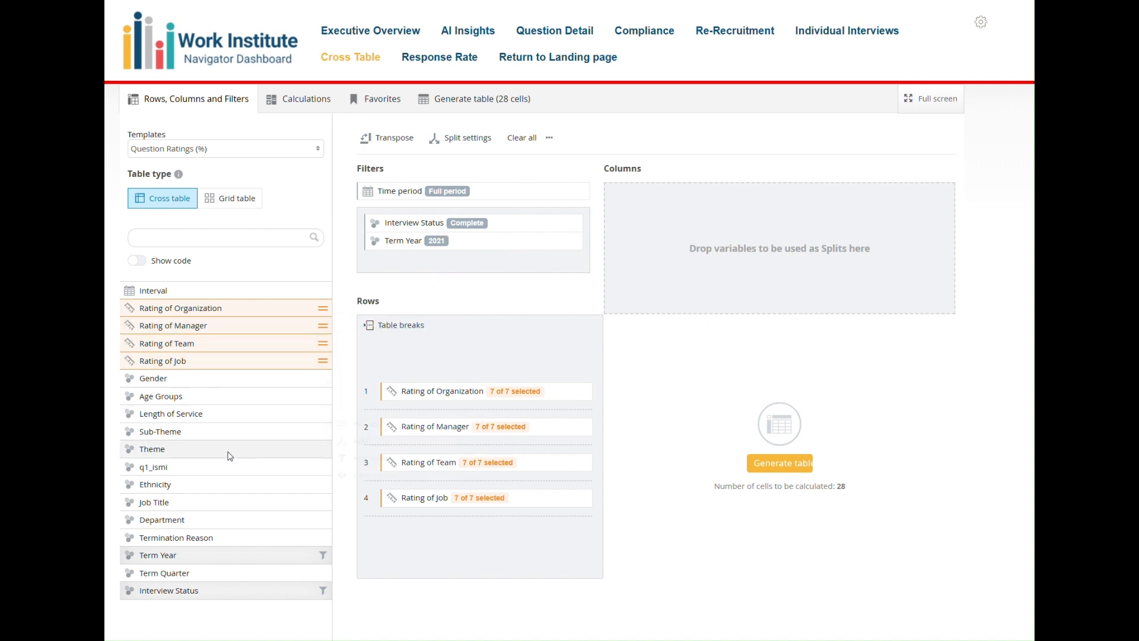
# Add Department as a column split to the filtered question ratings and generate the table.
pyautogui.moveTo(236, 519); pyautogui.dragTo(747, 216)
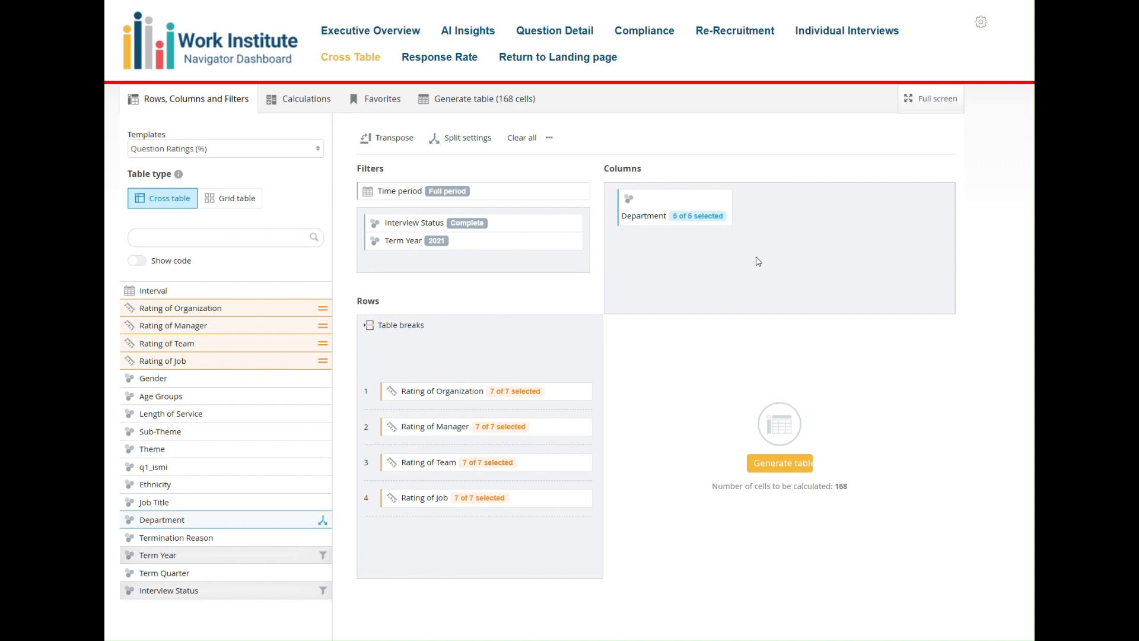
pyautogui.click(791, 465)
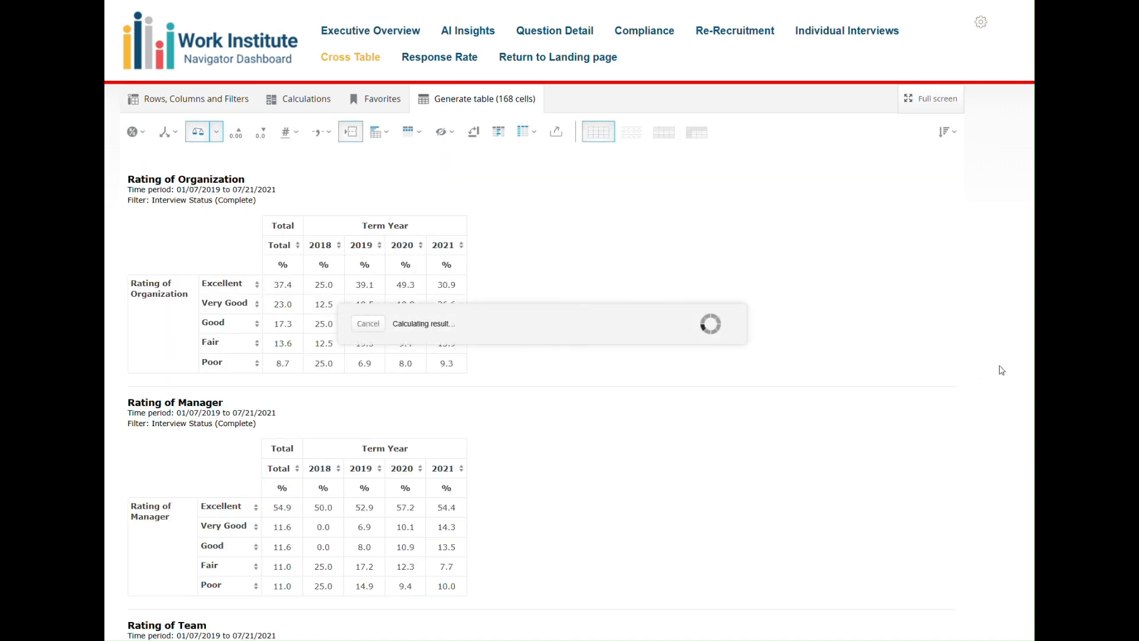